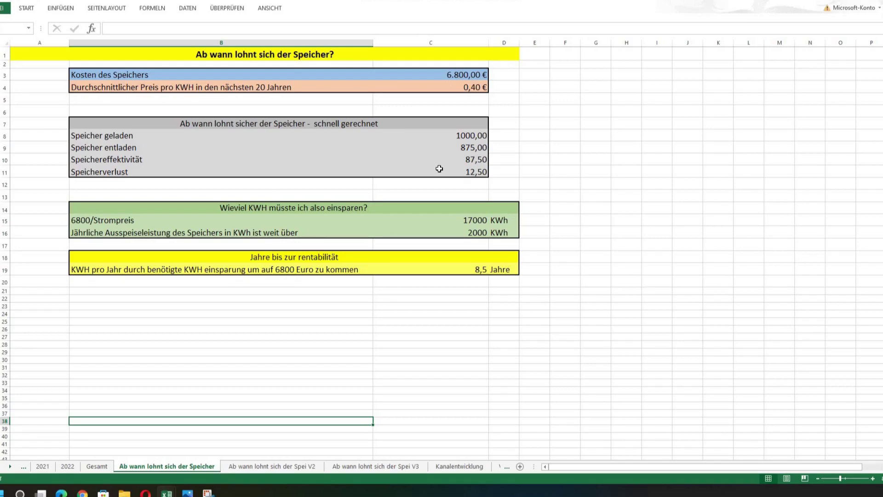
- Examine the required kWh savings formula and the annual storage output on the sheet "Ab wann lohnt sich der Speicher"
click(422, 222)
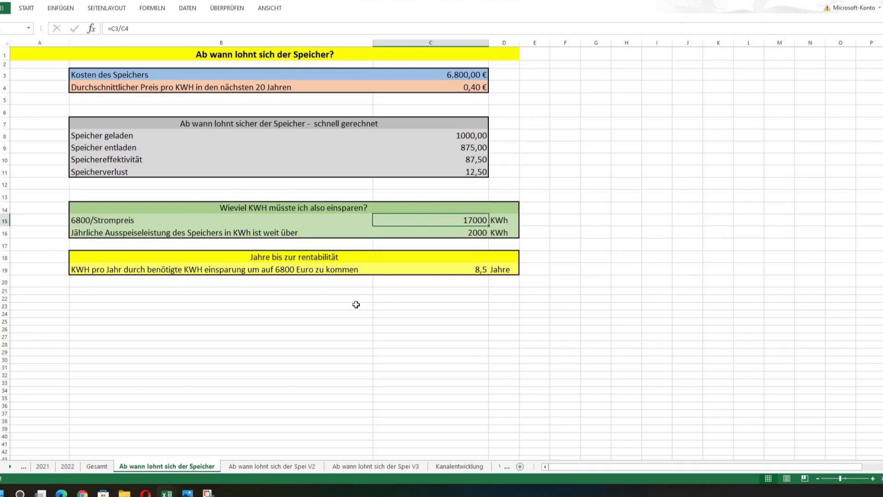
click(442, 231)
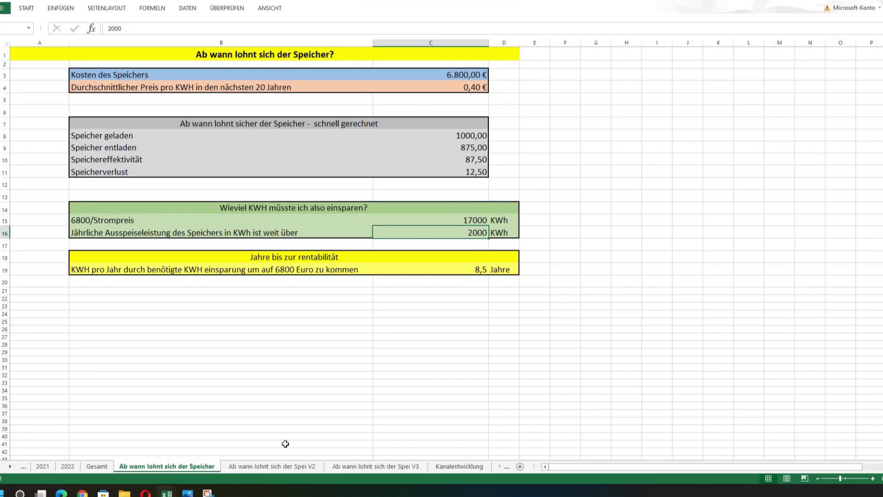
- Open the sheet "Ab wann lohnt sich der Spei V2" and review the EEG Vergütung and the price difference formula
click(301, 468)
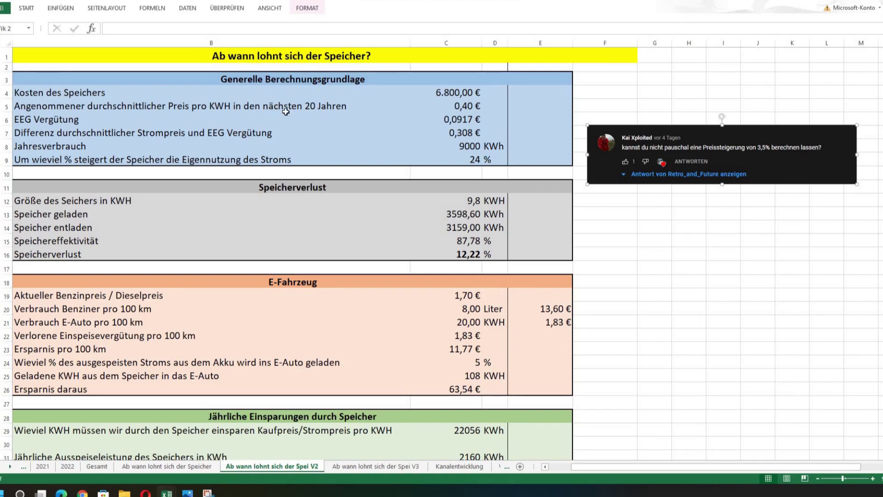
click(395, 121)
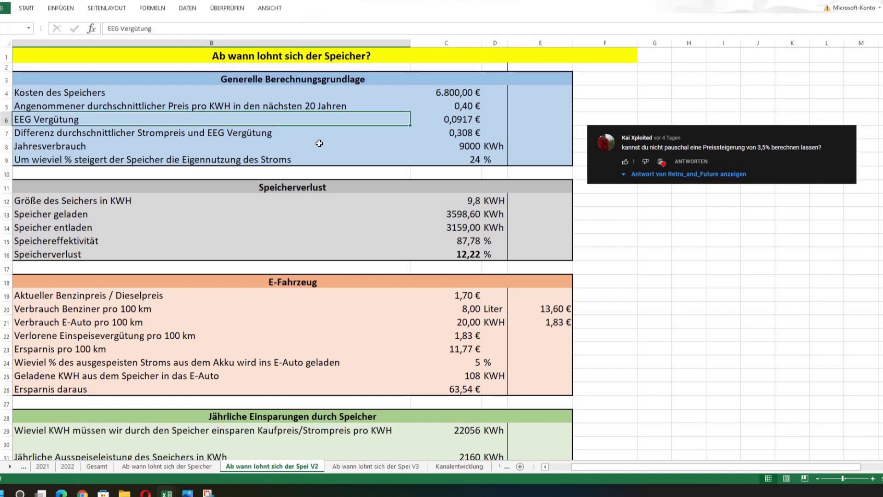
click(442, 134)
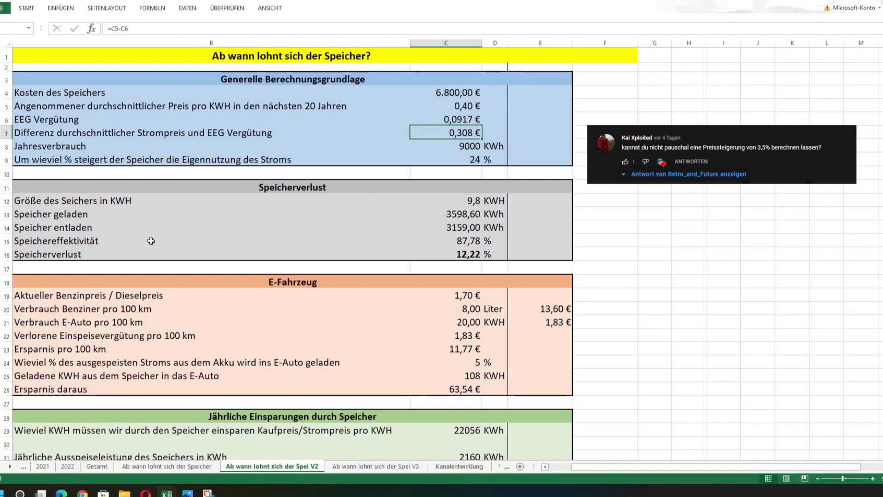
drag(577, 467, 552, 467)
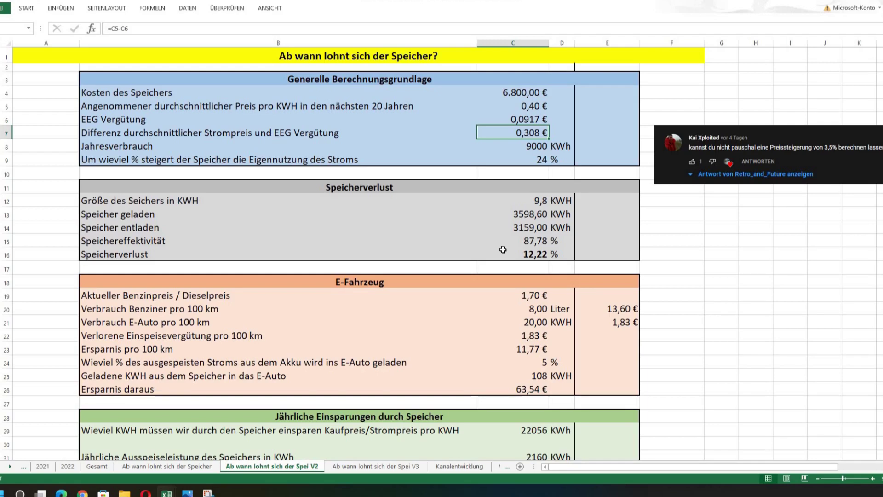
- Review the E-Fahrzeug section, including the percentage of discharged battery power charged into the E-Auto
scroll(443, 241, down, 2)
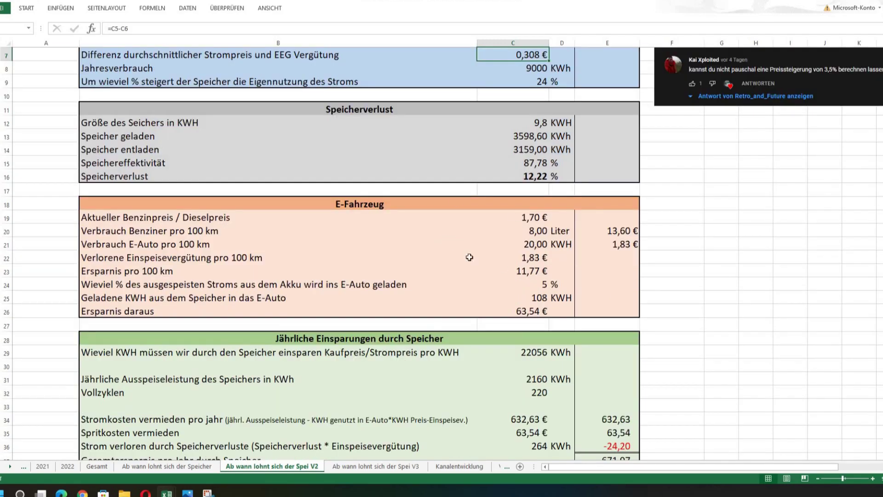
click(486, 280)
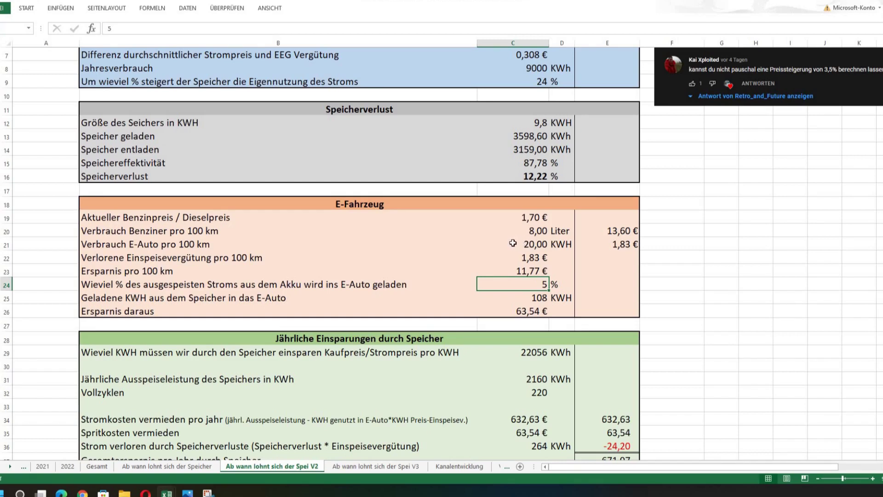
key(Up)
key(Up)
key(Up)
key(Up)
key(Up)
- Examine the yearly savings section: the formulas for annual discharge and Vollzyklen, and the entries for avoided electricity and fuel costs
scroll(320, 240, down, 2)
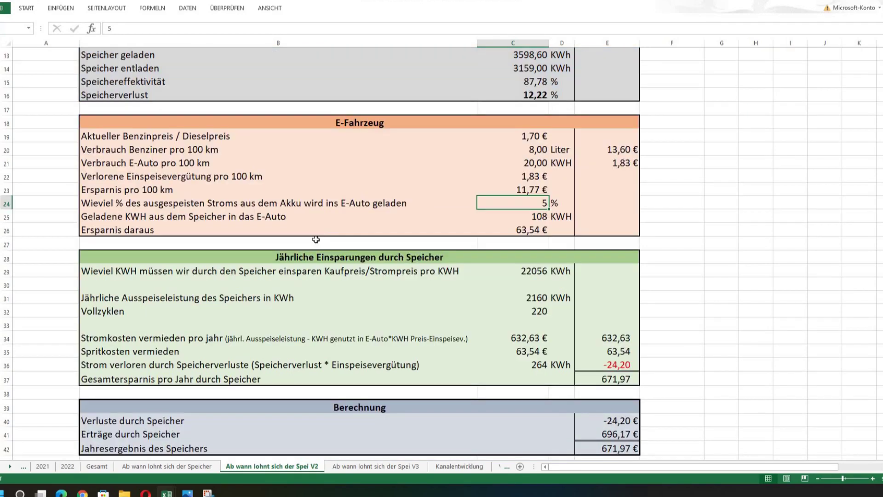
scroll(343, 310, down, 1)
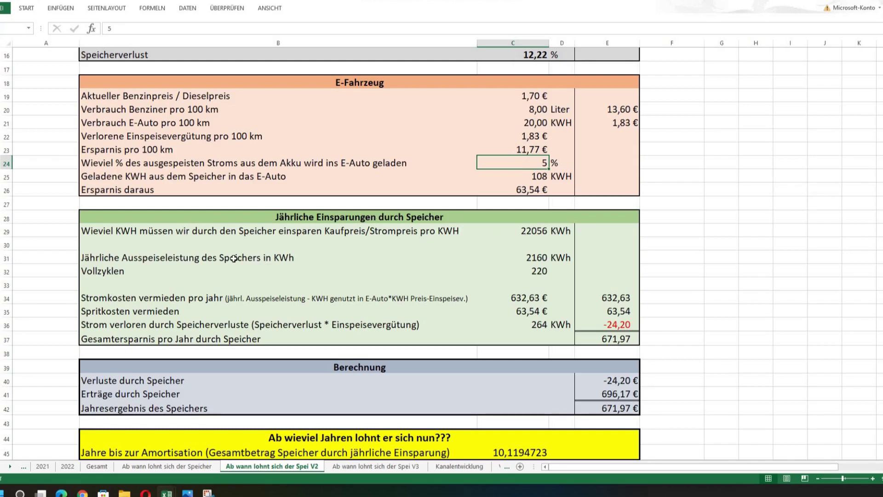
click(525, 258)
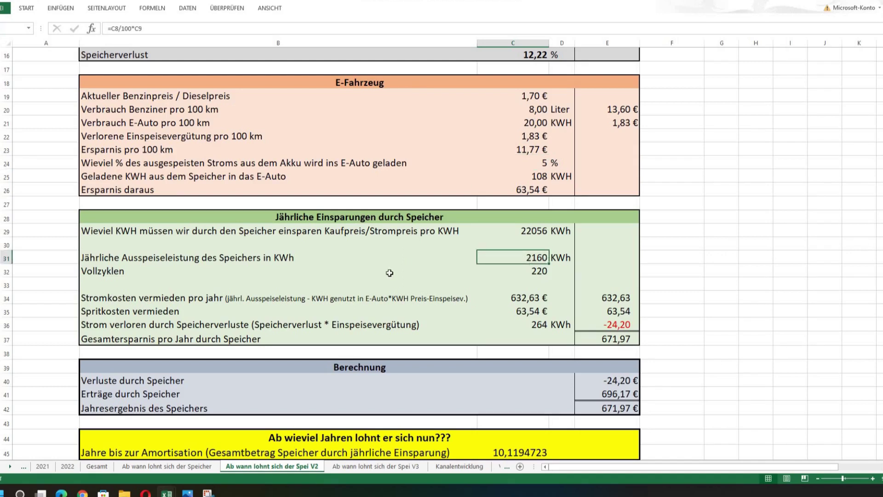
scroll(389, 272, up, 4)
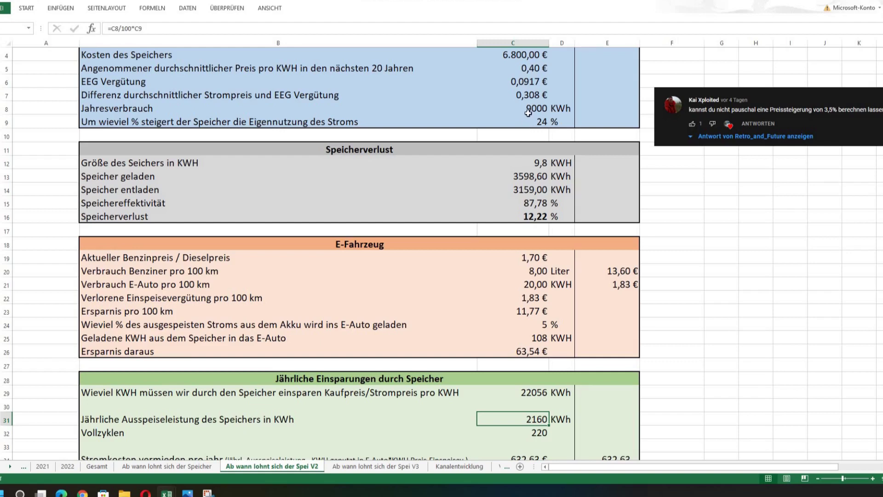
scroll(454, 300, down, 3)
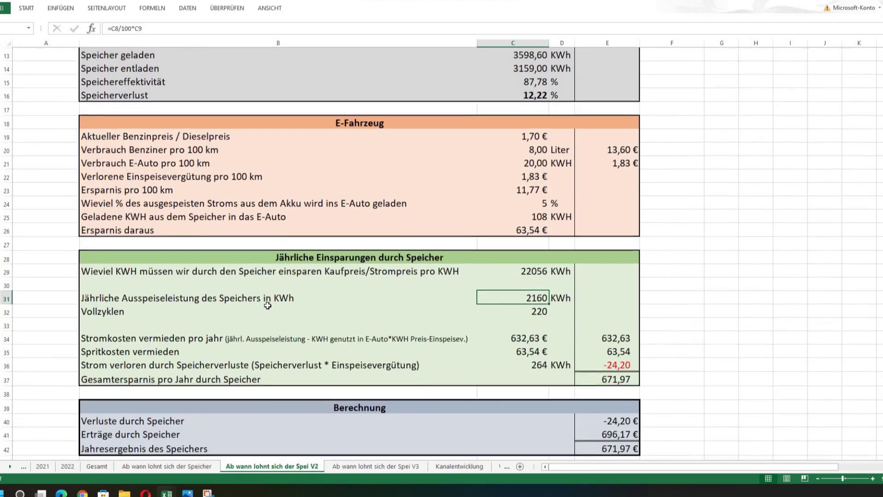
key(Down)
key(Left)
key(Right)
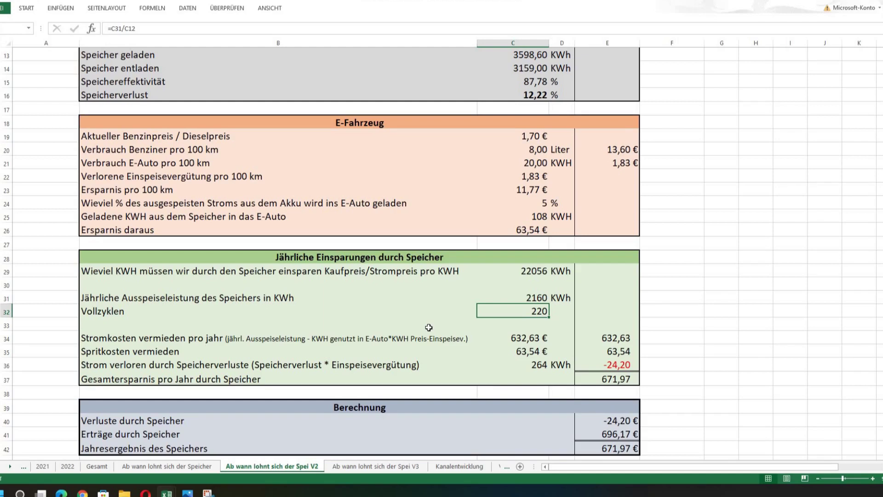
click(202, 341)
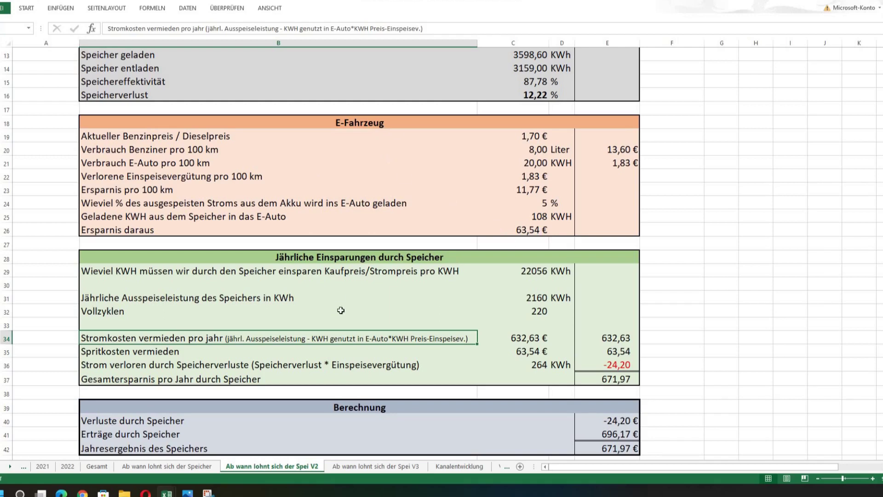
key(Down)
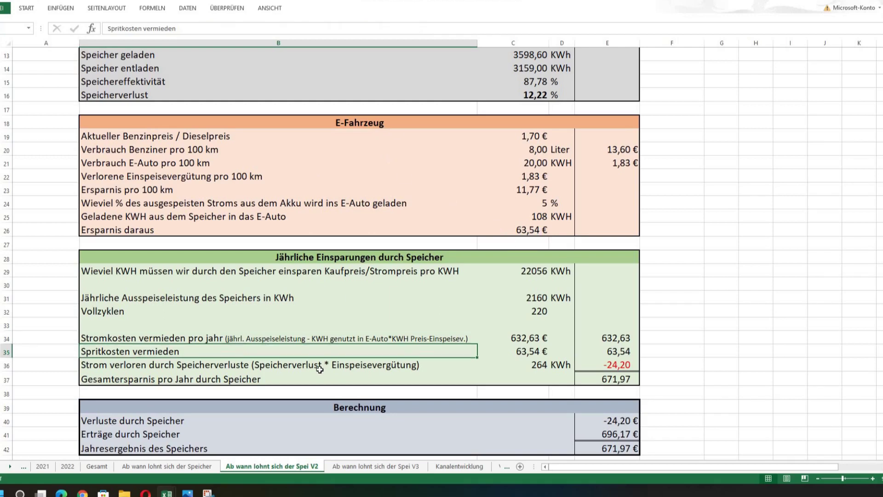
- Try 0 % as the share of discharged battery power going into the E-Auto, and undo the change
click(532, 205)
text(0)
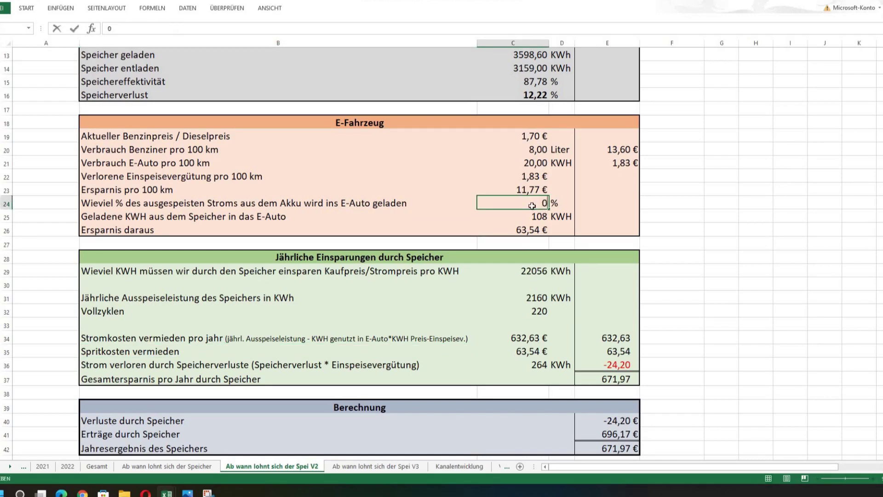
key(Return)
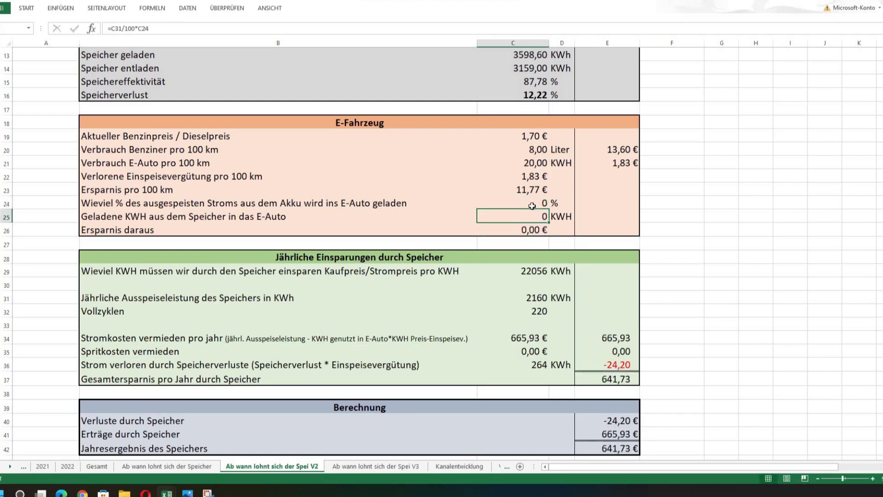
key(ctrl+z)
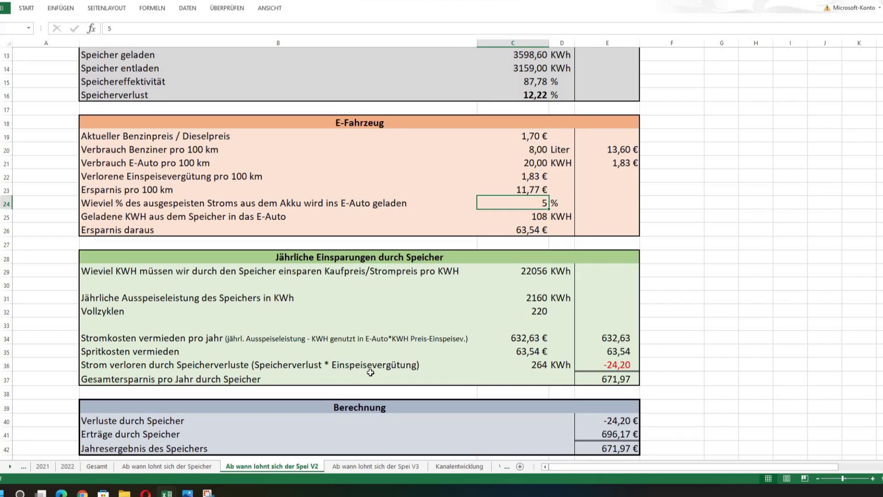
- Review the total yearly savings formula, the Berechnung section and the years until amortisation
click(612, 380)
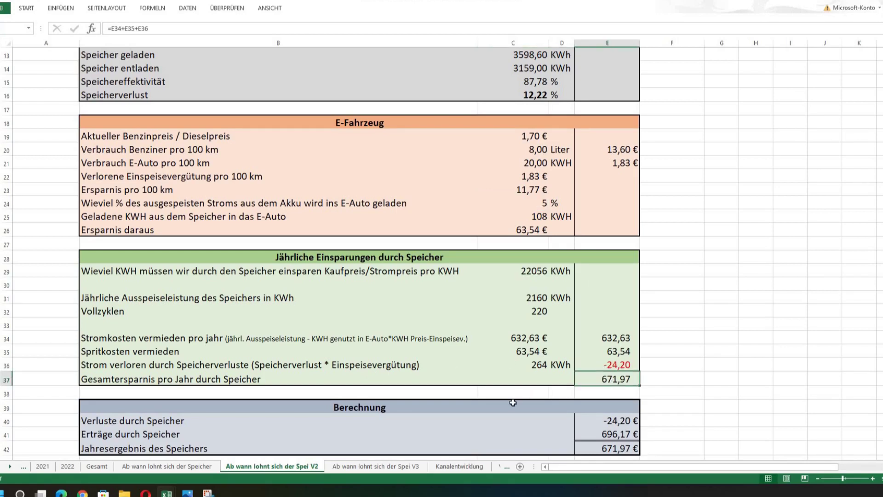
scroll(512, 403, down, 1)
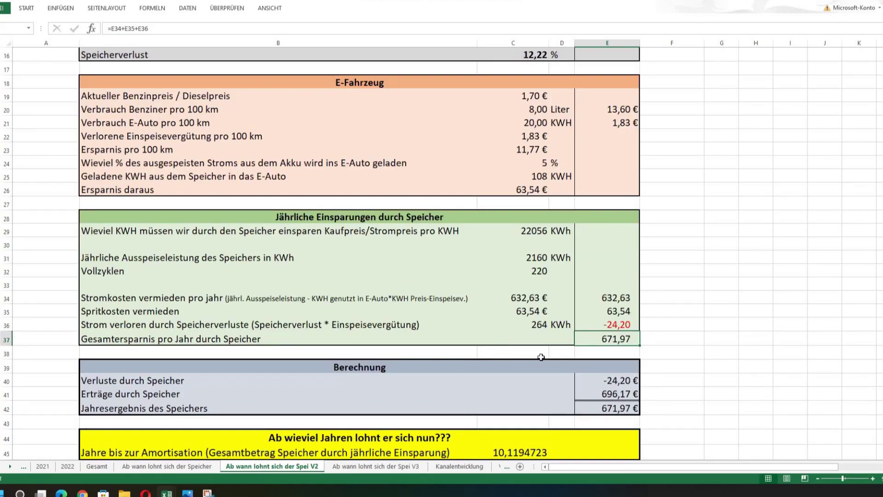
scroll(541, 358, down, 4)
click(403, 312)
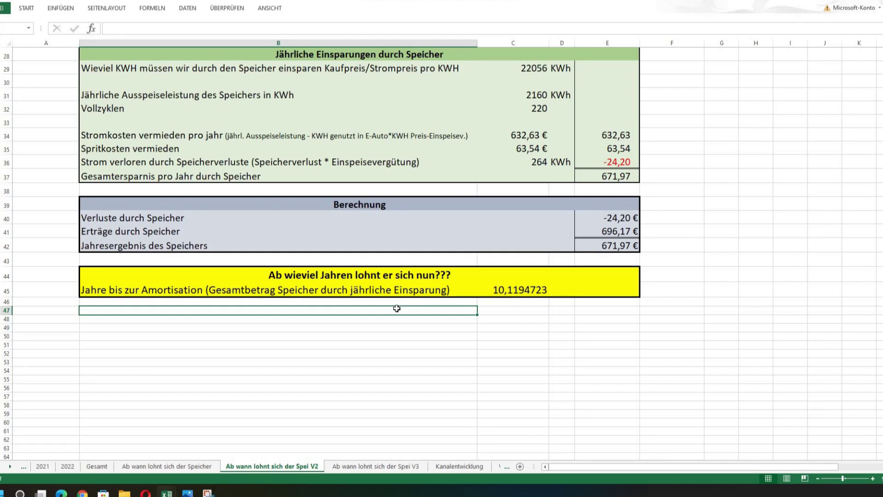
scroll(655, 230, up, 9)
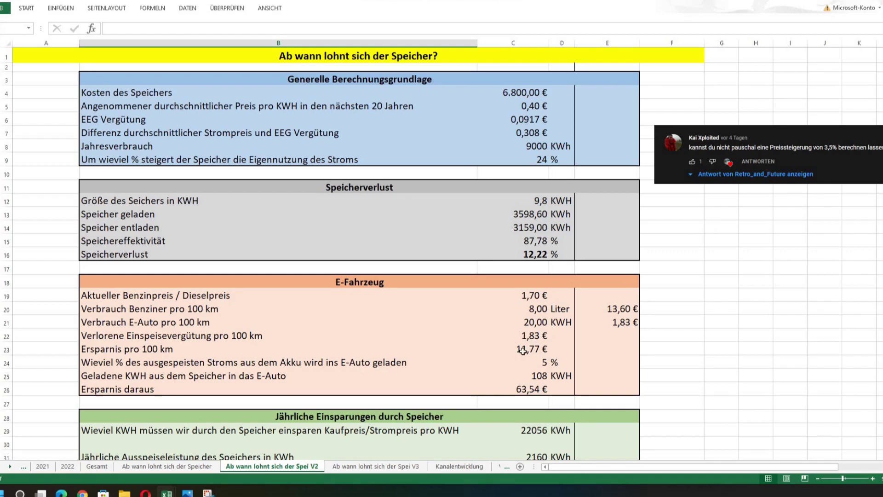
- Open the sheet "Ab wann lohnt sich der Spei V3" and compare the 10-year price increase with the Strompreisentwicklung chart
click(399, 465)
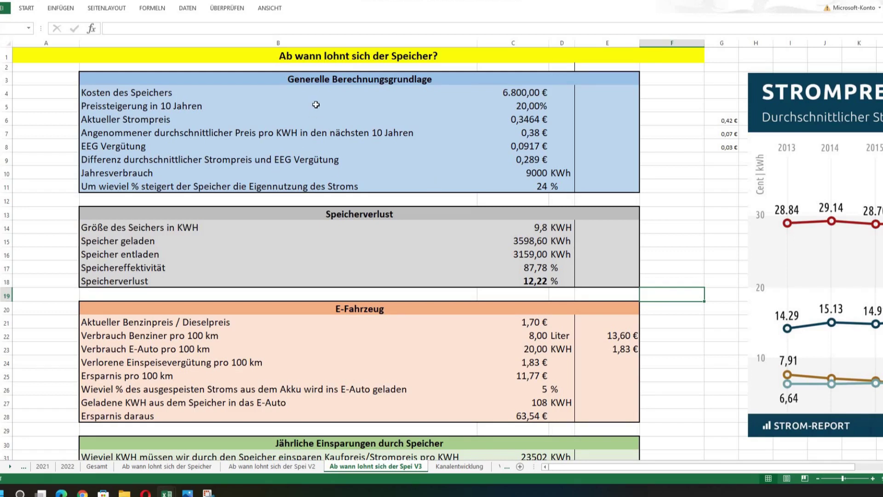
click(501, 105)
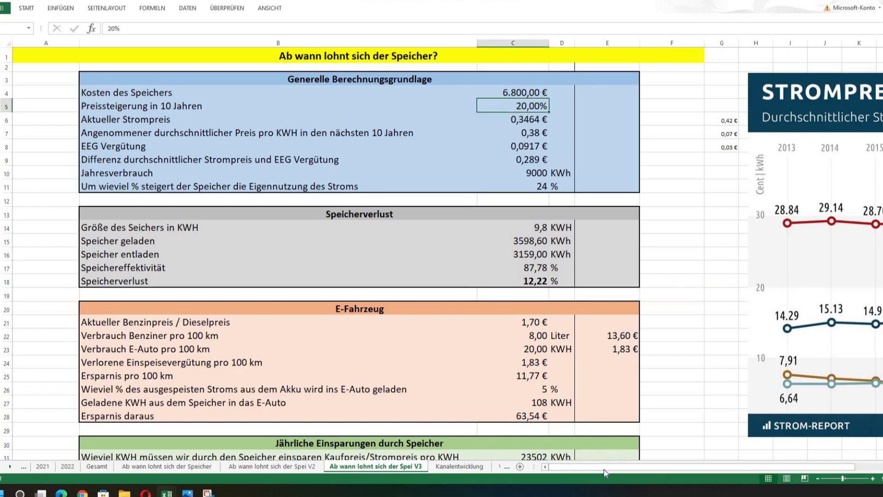
scroll(639, 468, right, 2)
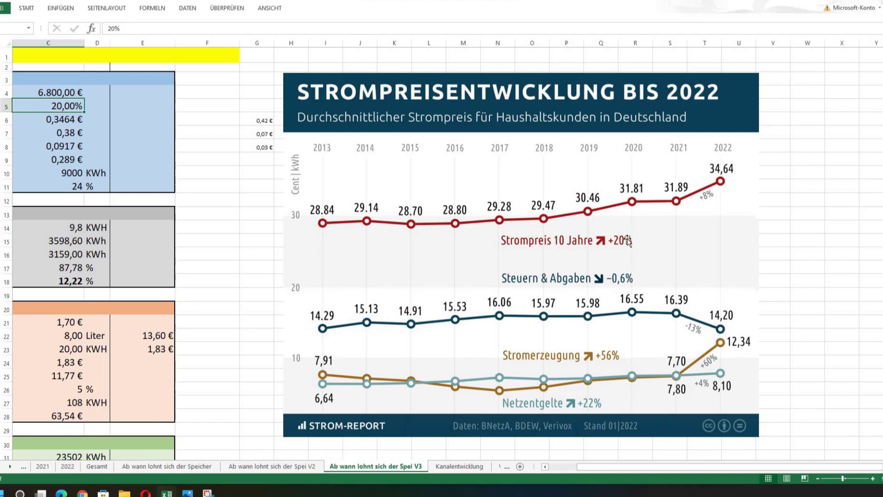
drag(580, 467, 548, 467)
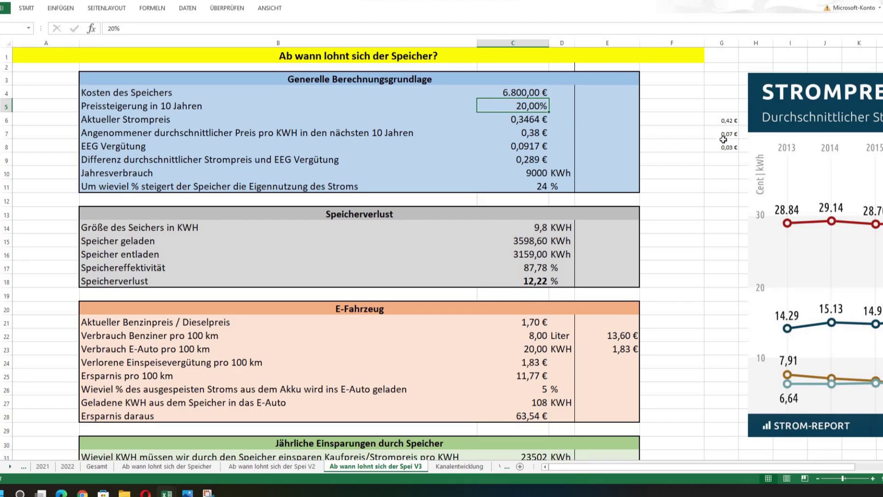
- Inspect the helper calculations in G6:G8 and the inputs for storage cost and 10-year price increase
drag(723, 120, 723, 147)
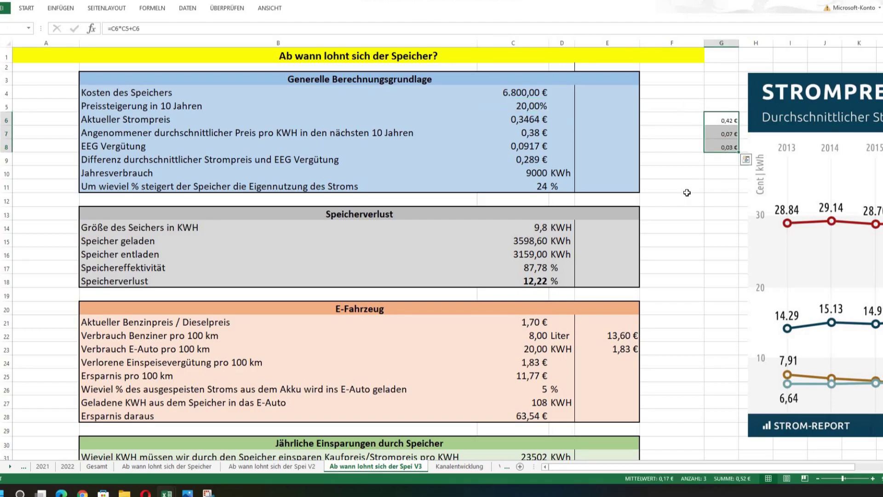
click(687, 189)
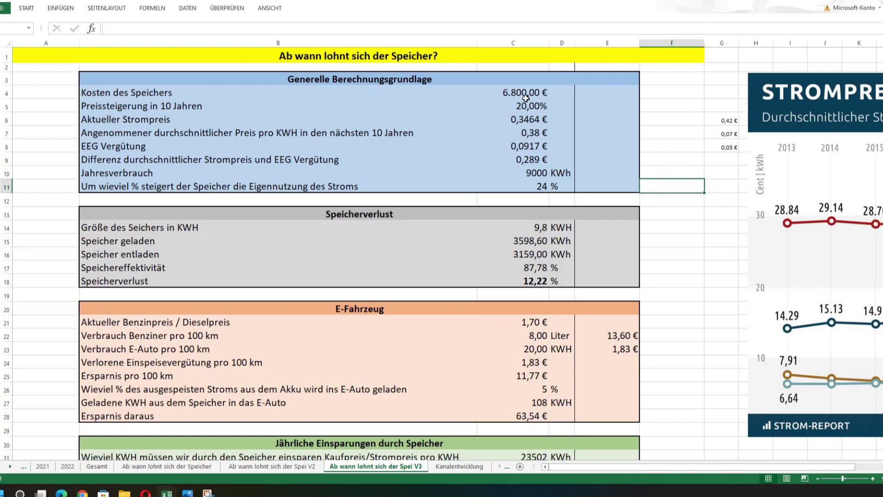
click(488, 99)
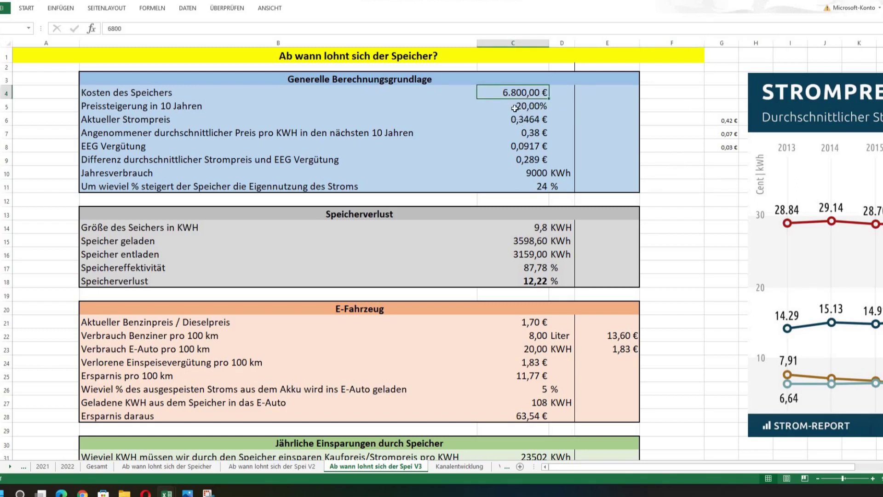
click(499, 109)
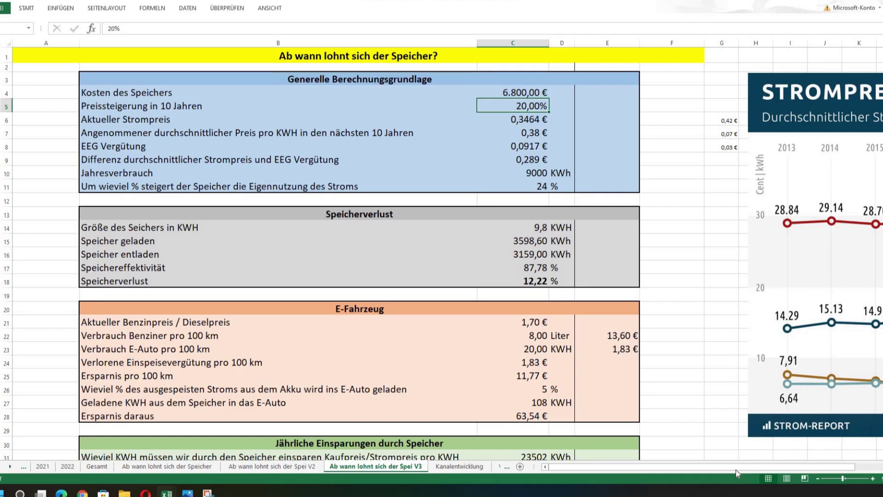
- Check the current electricity price in C6 against the 2022 value in the Strompreisentwicklung chart
drag(762, 467, 728, 470)
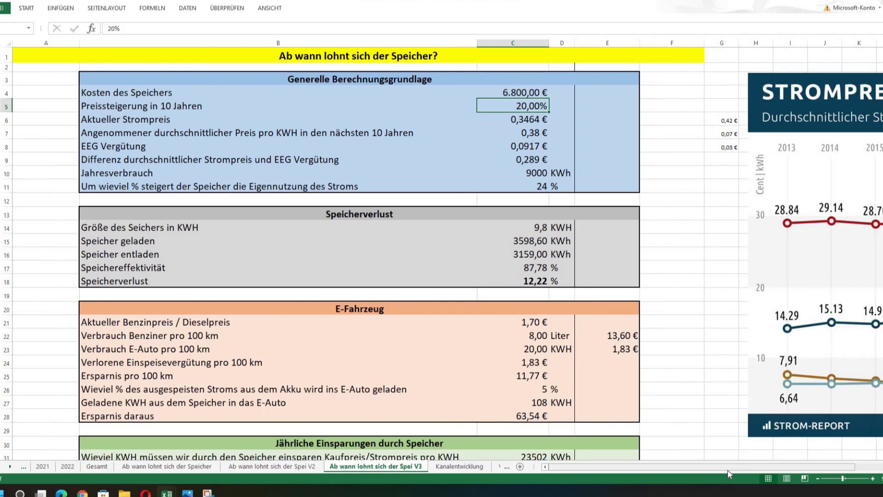
click(534, 118)
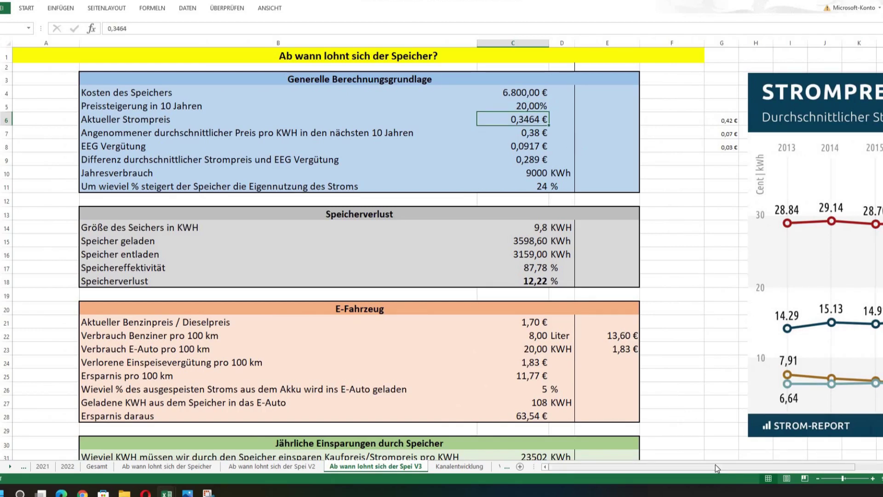
drag(716, 465, 744, 466)
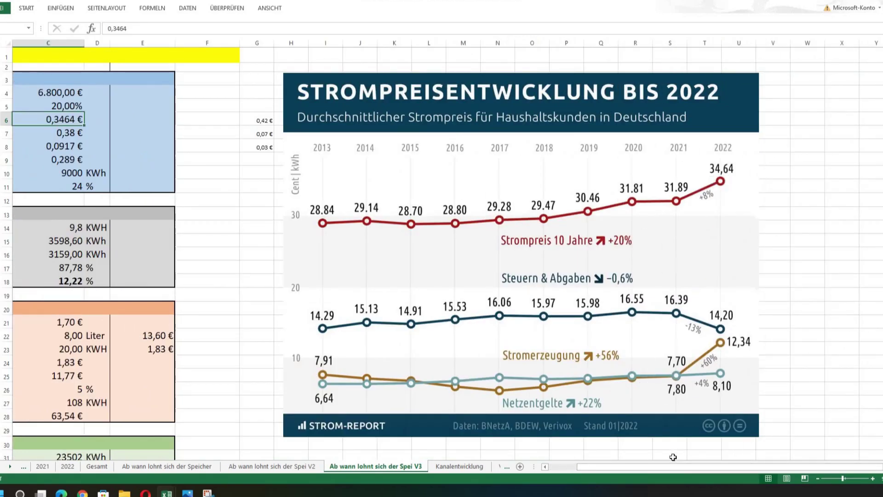
drag(655, 468, 623, 461)
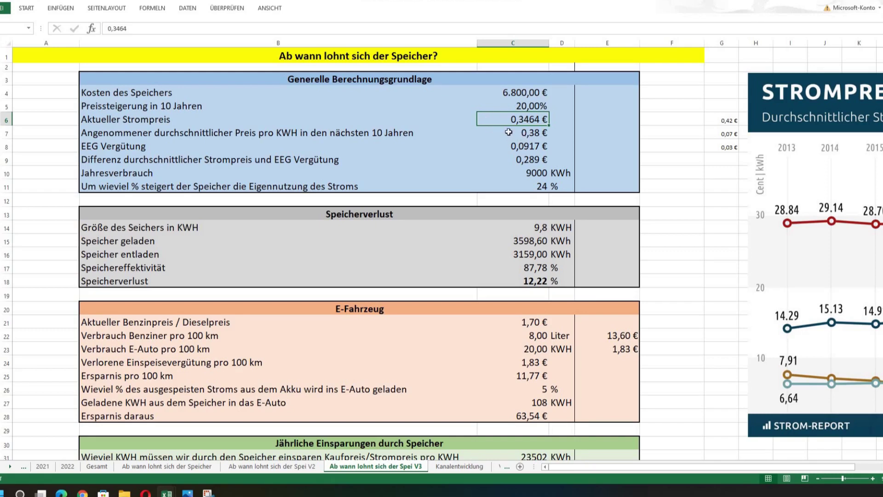
- In the sheet "Ab wann lohnt sich der Spei V2", set the share of discharged battery power charged into the E-Auto to 0 % and check the amortisation
key(Down)
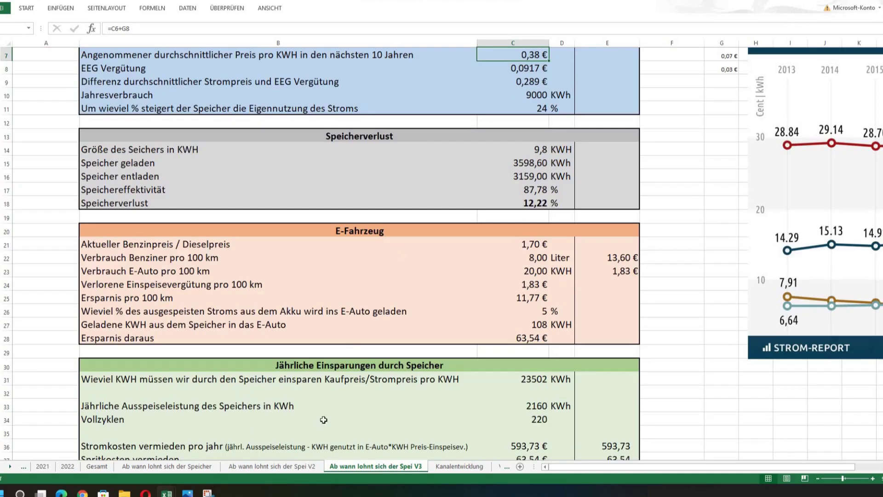
ctrl+click(304, 467)
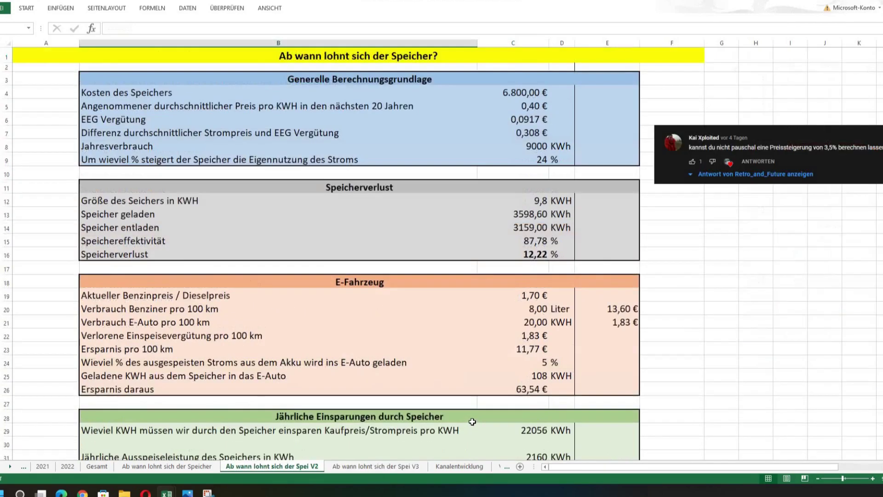
scroll(467, 421, down, 8)
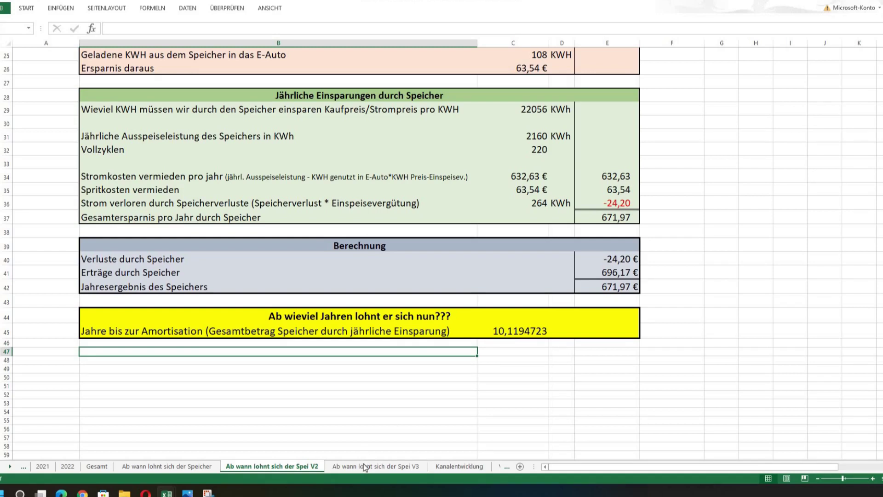
scroll(533, 121, up, 2)
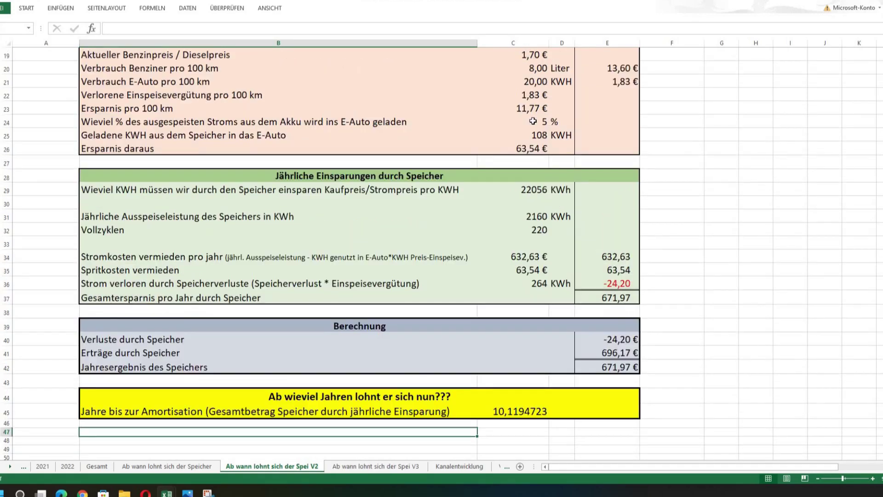
click(533, 121)
text(0)
key(Return)
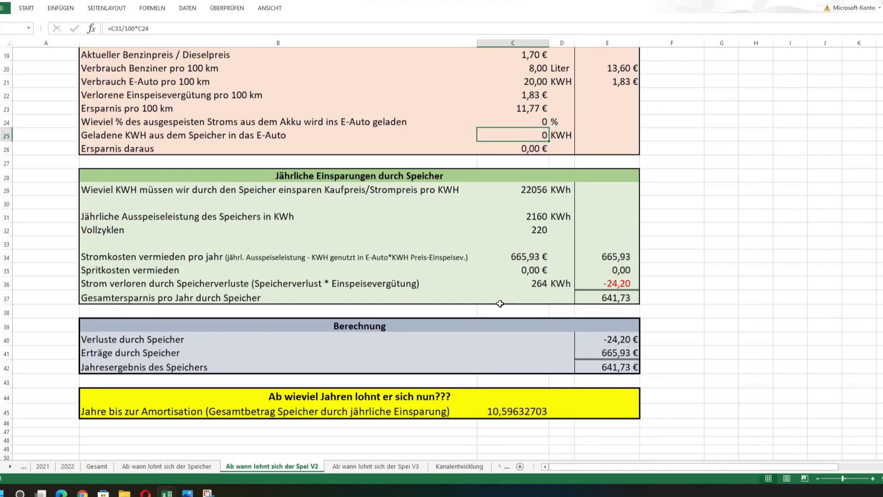
scroll(503, 305, down, 2)
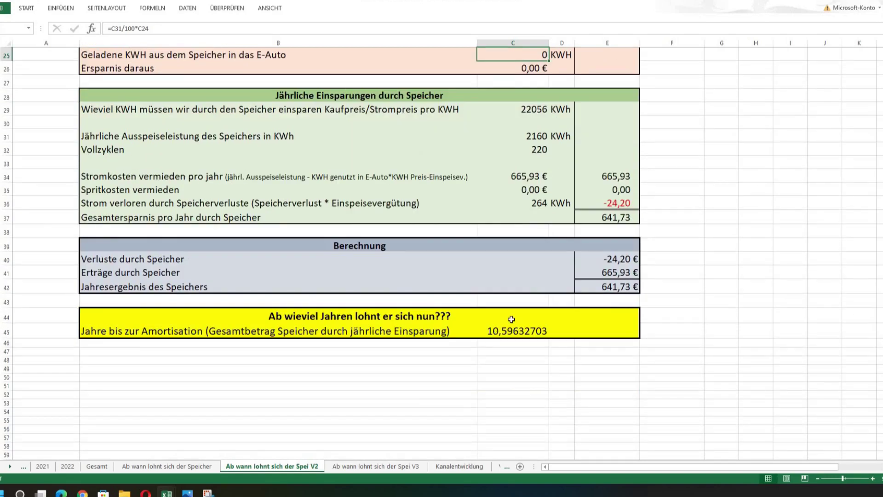
scroll(386, 431, up, 8)
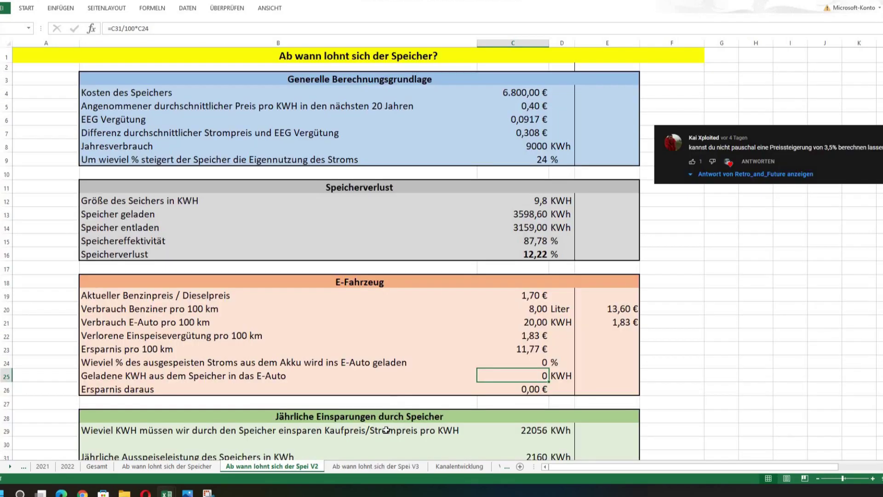
- In the sheet "Ab wann lohnt sich der Spei V3", inspect the 10-year price increase, current electricity price and assumed average price formula
click(375, 467)
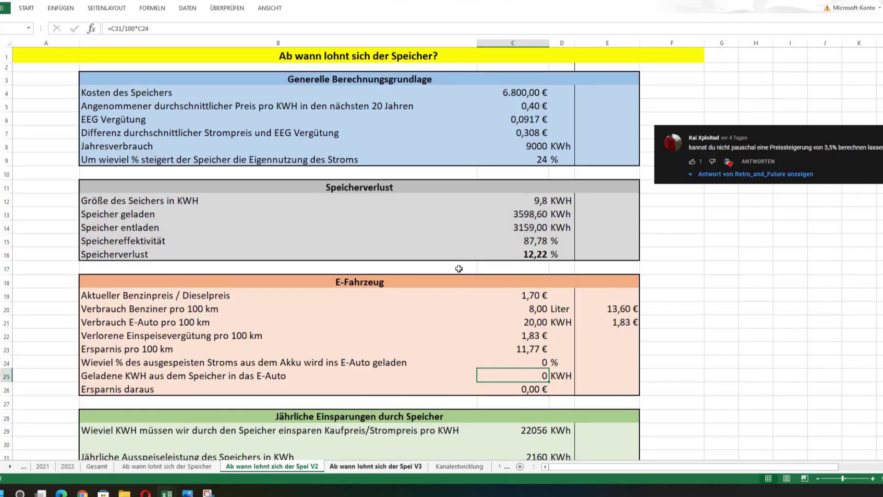
scroll(519, 147, up, 2)
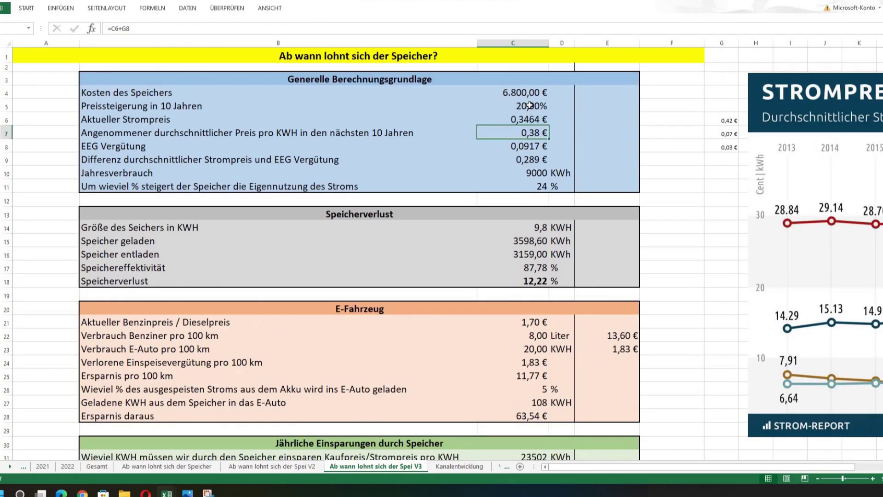
key(Up)
key(Up)
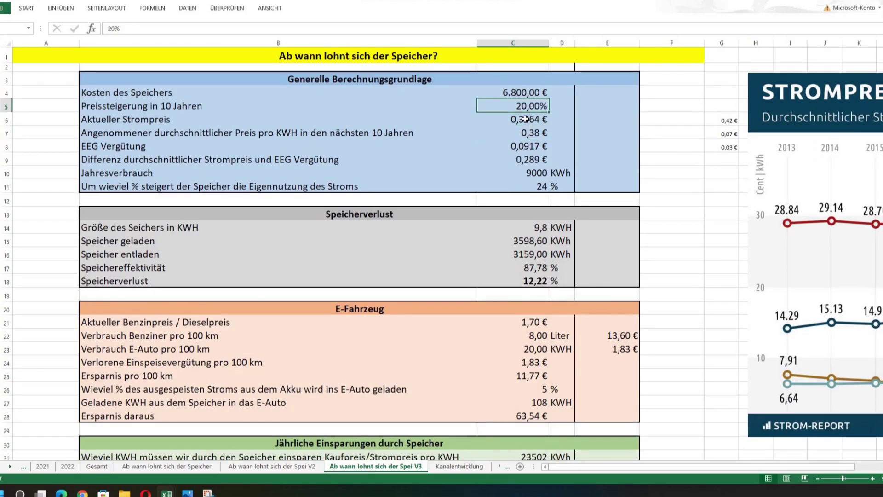
click(526, 120)
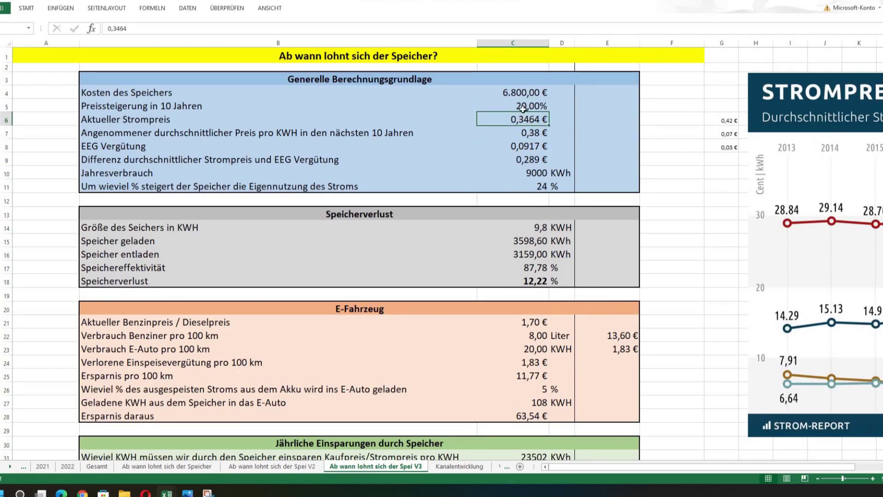
click(529, 133)
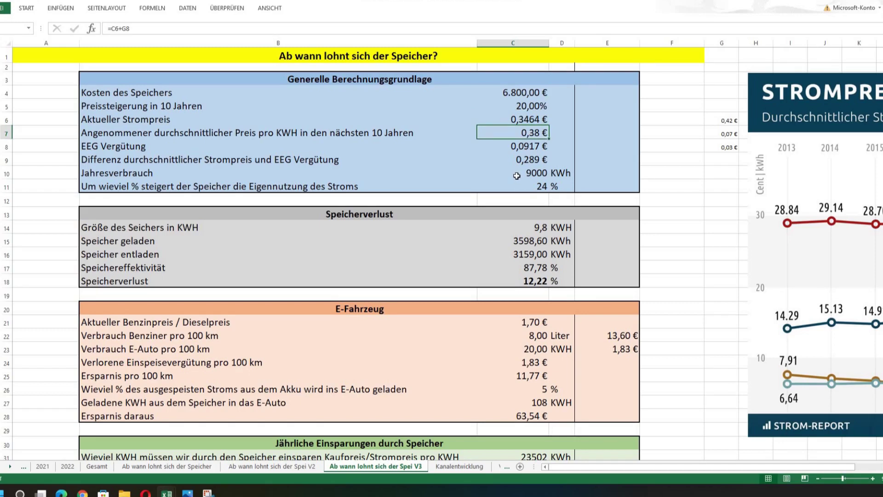
- Set the V3 share of discharged battery power charged into the E-Auto to 0 % and check the years until amortisation
scroll(517, 175, down, 2)
click(538, 309)
text(0)
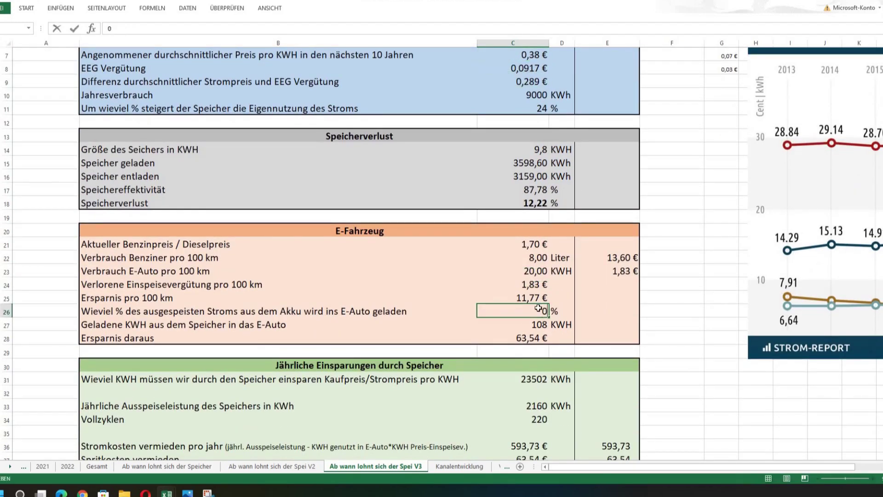
key(Return)
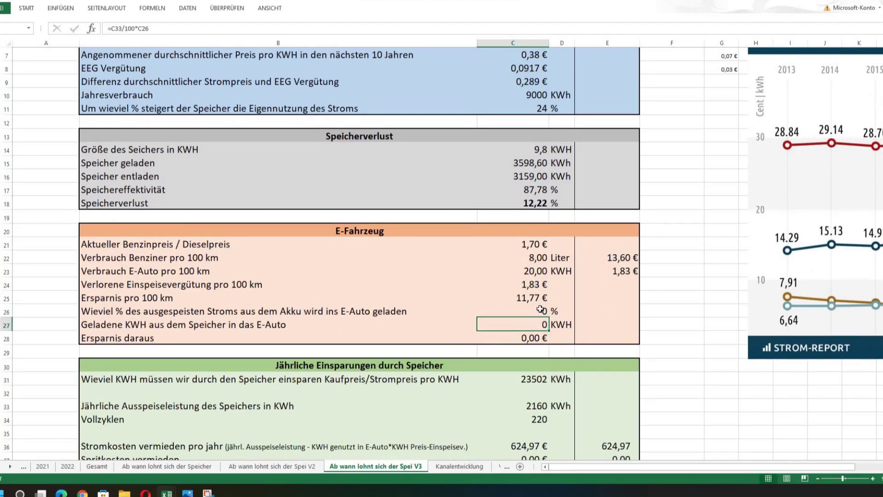
scroll(540, 309, down, 4)
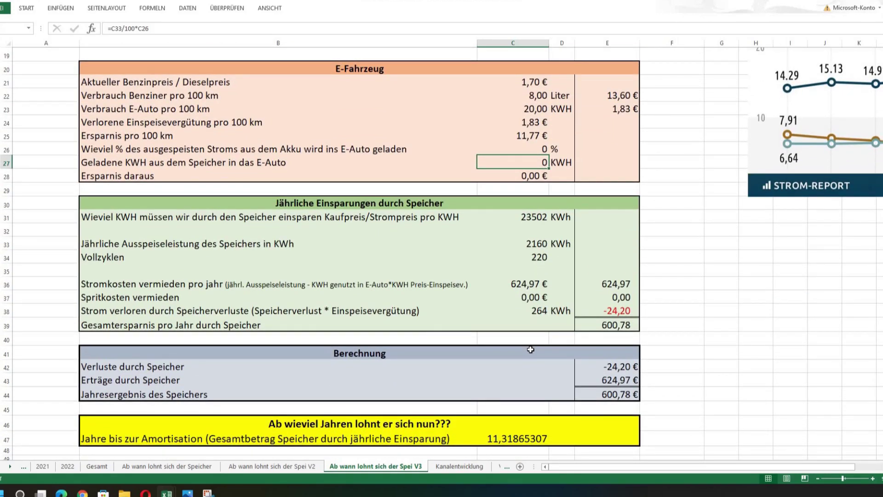
- Compare the general assumptions of V2 with those of V3, and review V3's yearly savings and amortisation sections
click(272, 466)
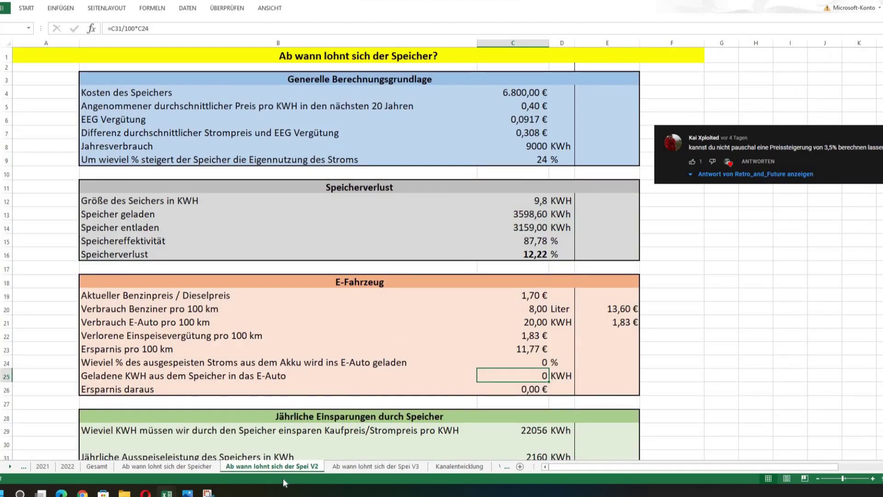
key(ctrl+Page_Down)
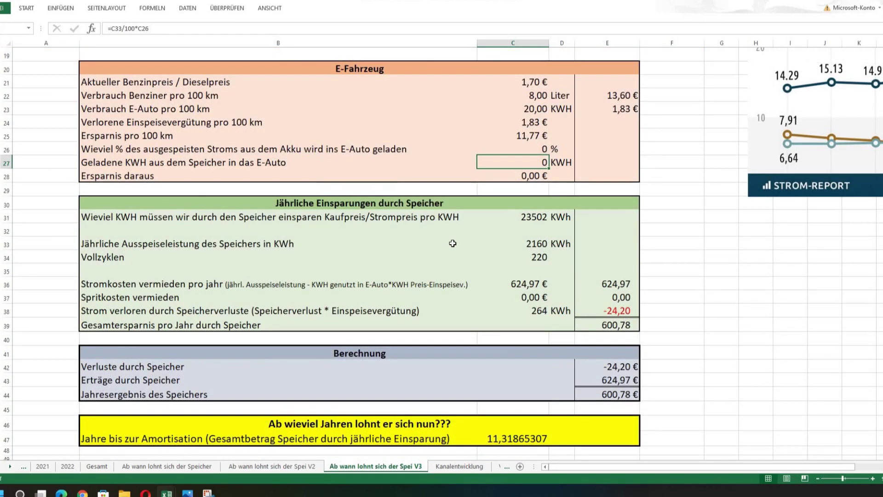
scroll(506, 161, up, 6)
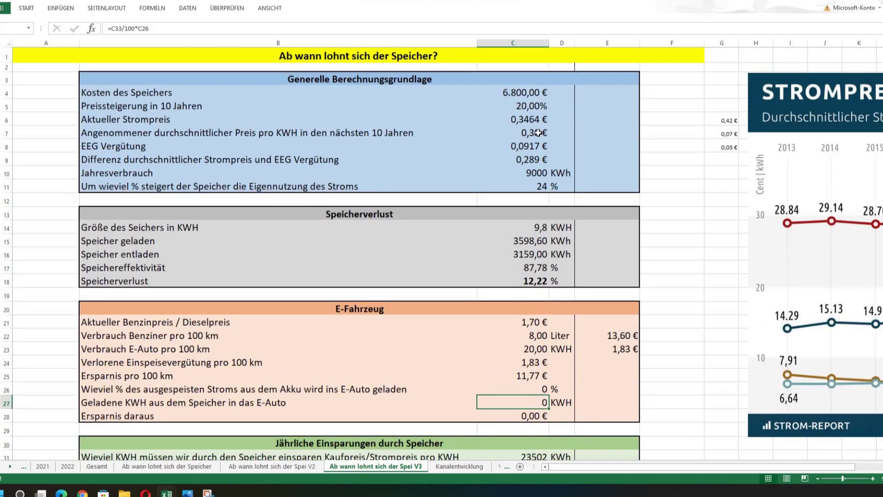
scroll(514, 167, down, 8)
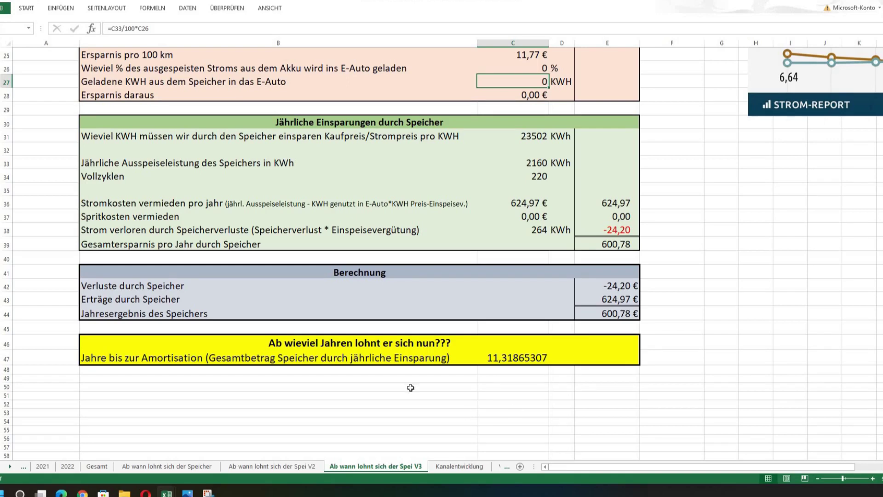
scroll(457, 380, up, 8)
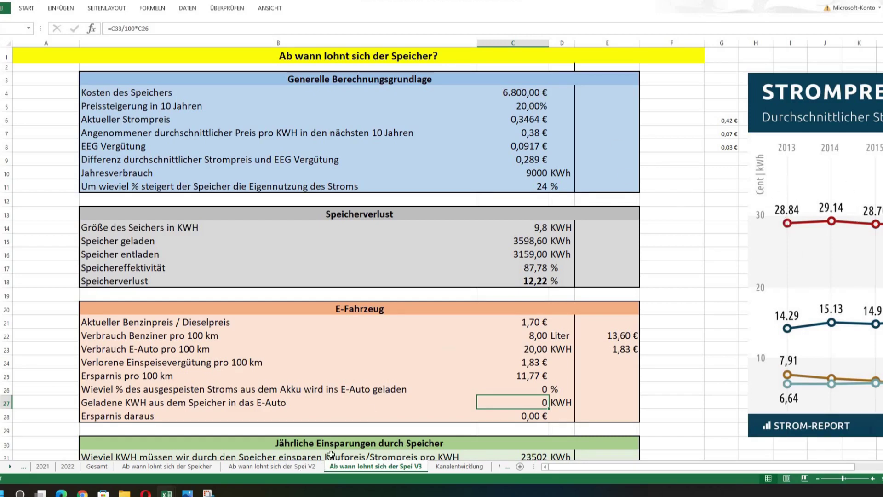
- Compare the years until amortisation in the V2 and V3 sheets, and recheck the V3 inputs behind them
key(ctrl+Page_Up)
scroll(460, 396, down, 6)
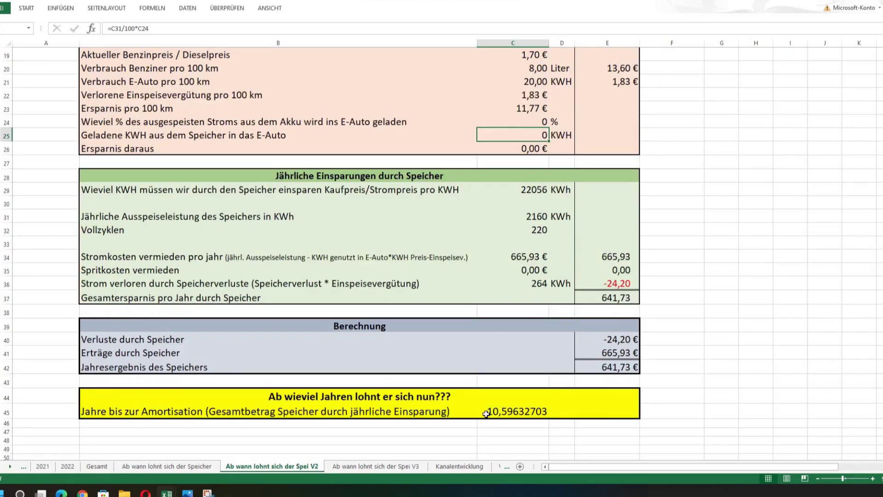
click(386, 466)
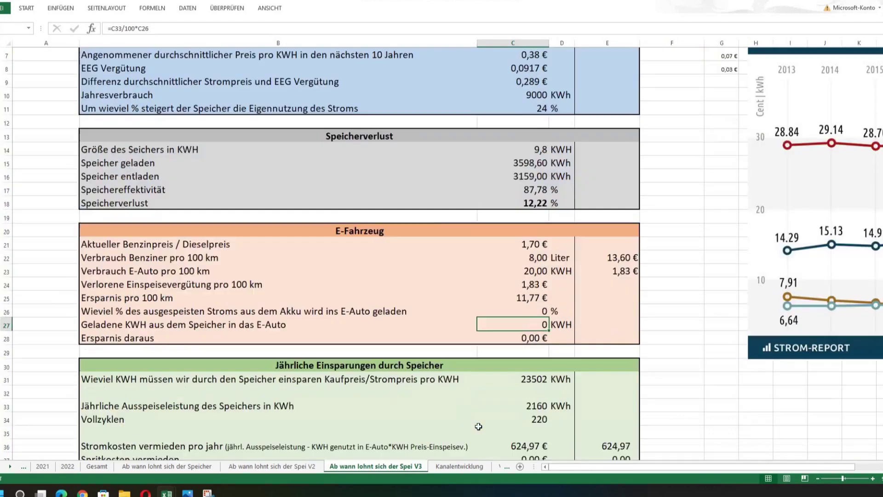
scroll(484, 441, down, 4)
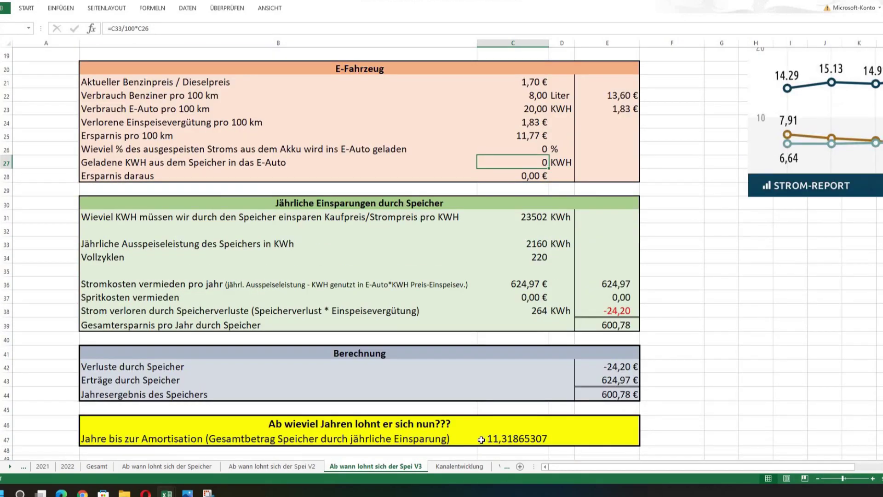
scroll(481, 441, up, 6)
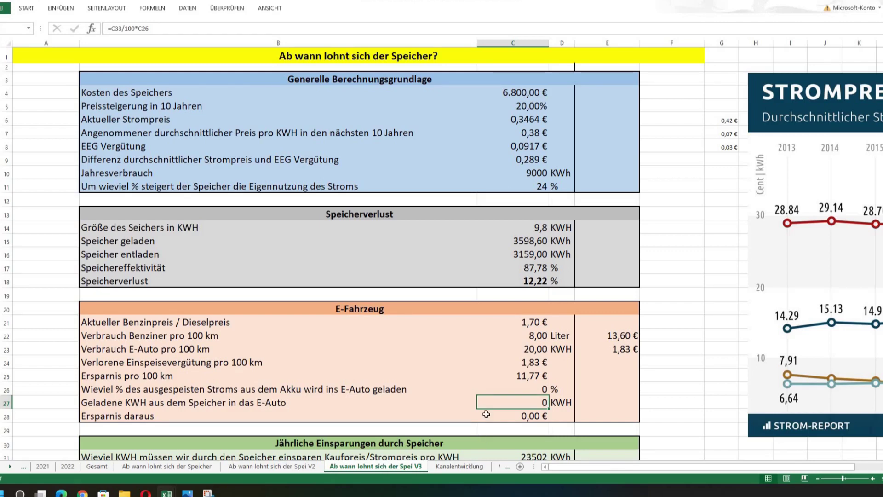
scroll(486, 414, down, 7)
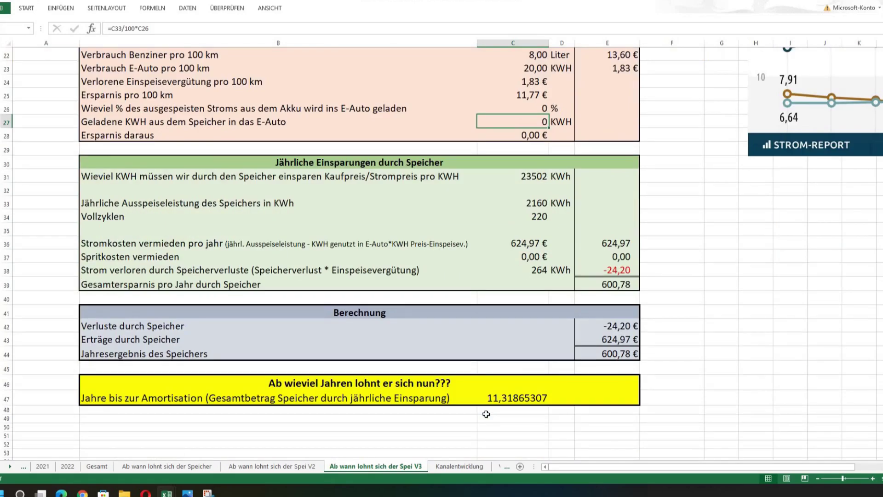
scroll(487, 414, up, 7)
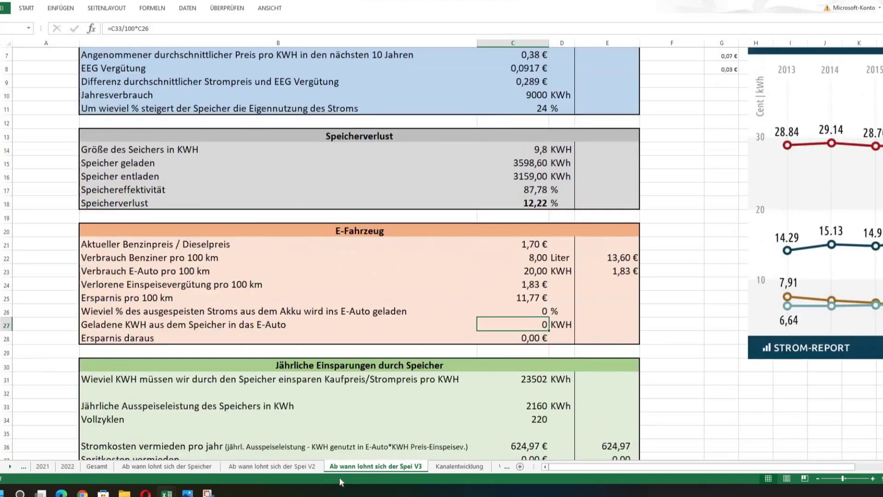
- Compare V2's assumed 20-year average price per KWH with V3's 10-year price increase and current electricity price
click(272, 466)
scroll(695, 177, up, 6)
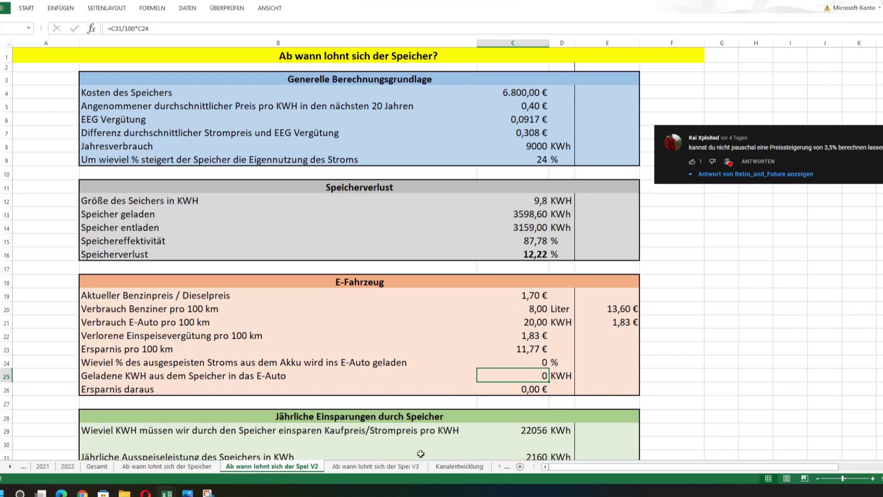
key(ctrl+Page_Down)
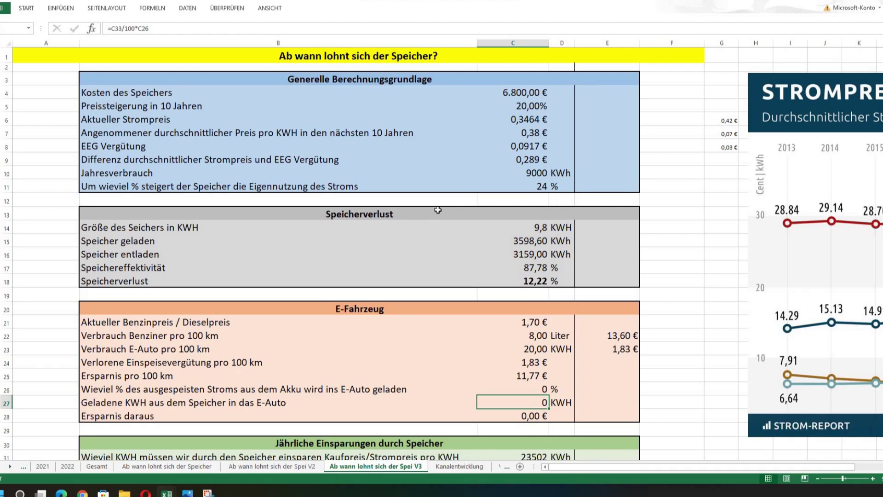
click(491, 102)
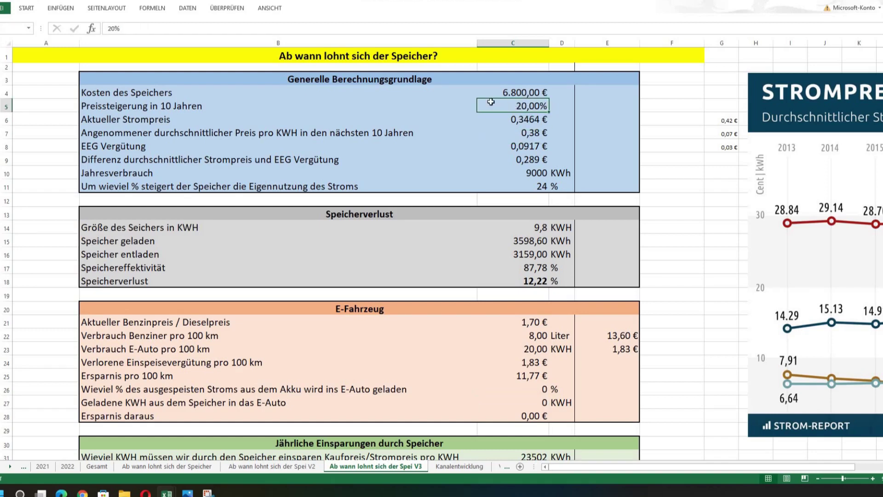
key(Down)
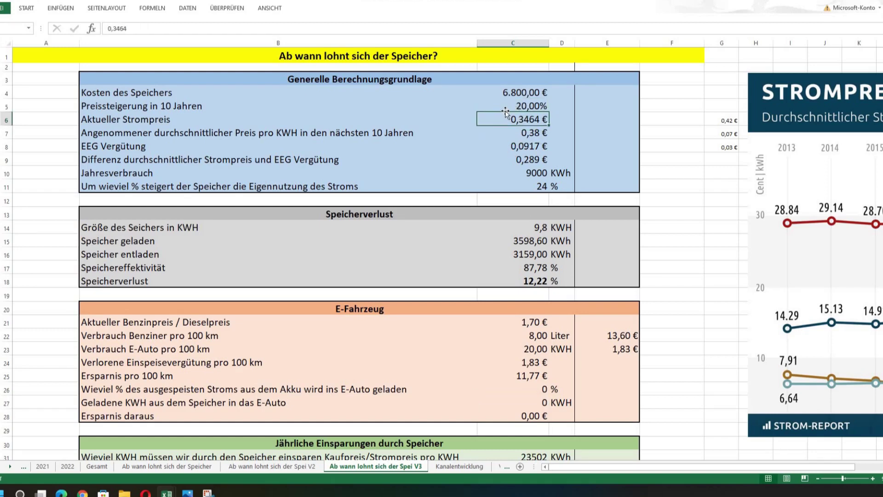